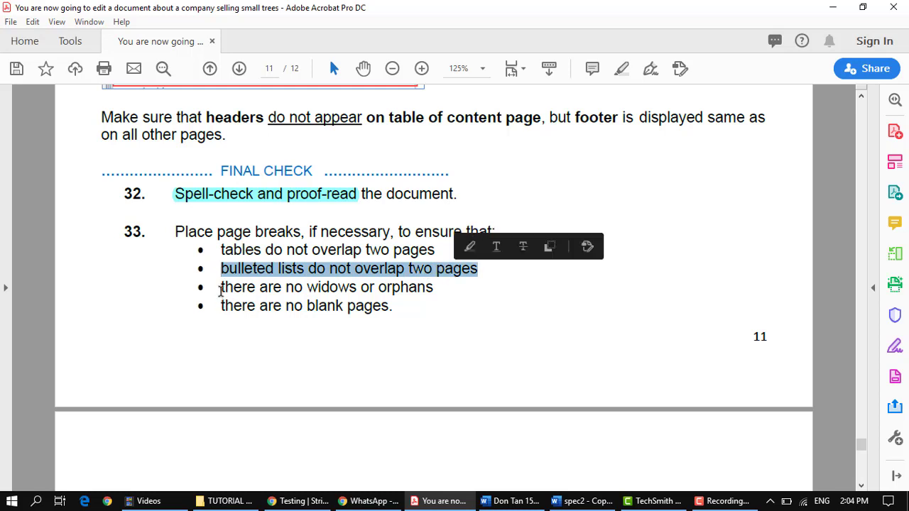
Step: Review the widows/orphans requirement in the Acrobat instructions, then bring the Rootrainer report forward in Word
drag(221, 287, 399, 287)
click(383, 291)
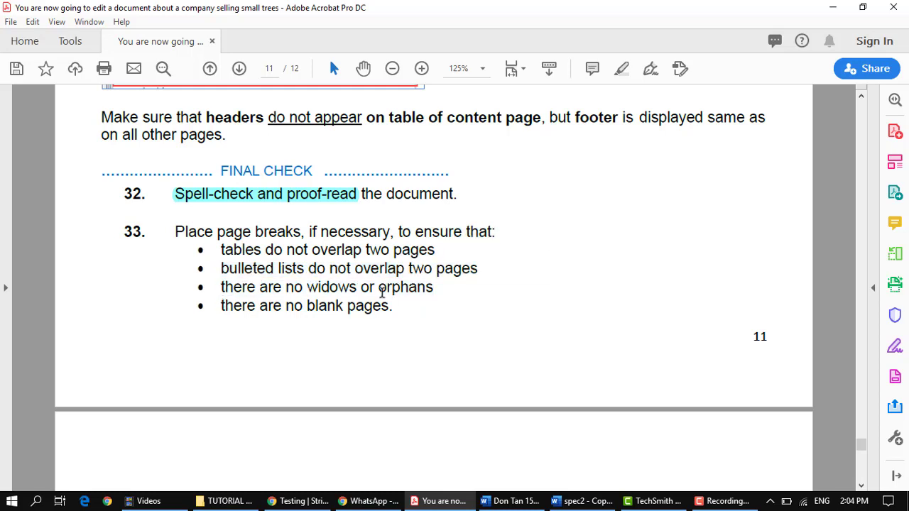
drag(307, 286, 424, 294)
click(436, 289)
click(518, 501)
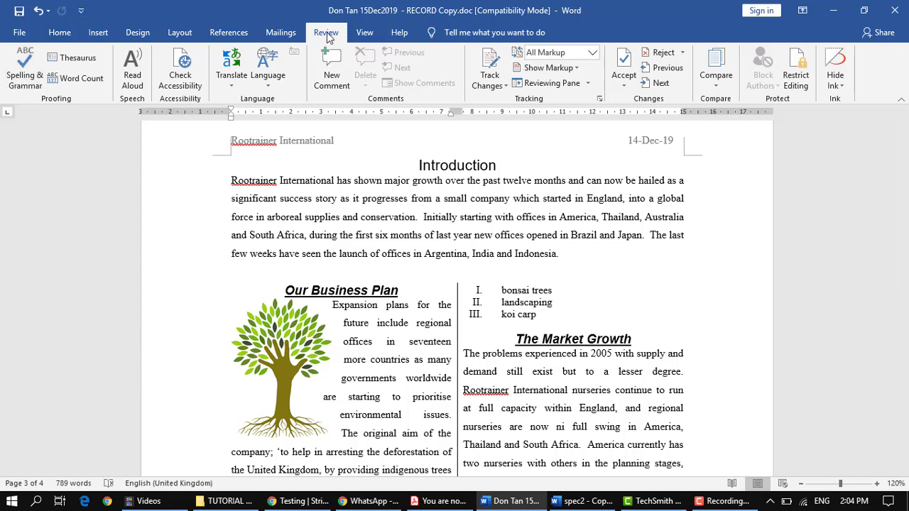
Step: Start Spelling & Grammar from the Review tab
click(22, 81)
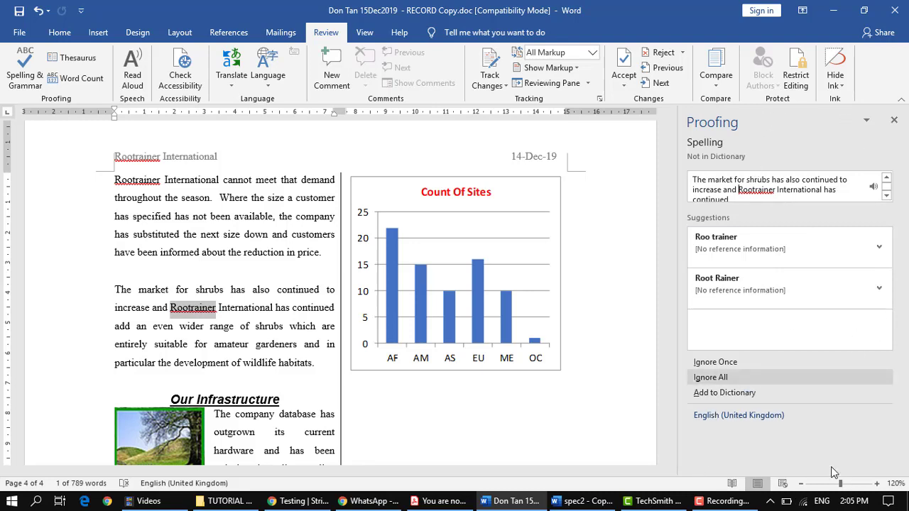
Step: Add Rootrainer to the dictionary and ignore the million-dollar hyphen suggestion
click(723, 392)
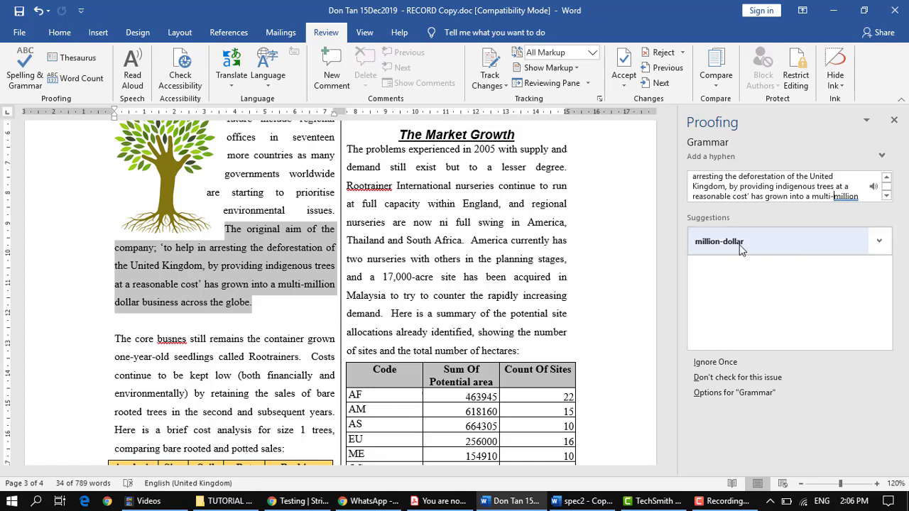
click(731, 364)
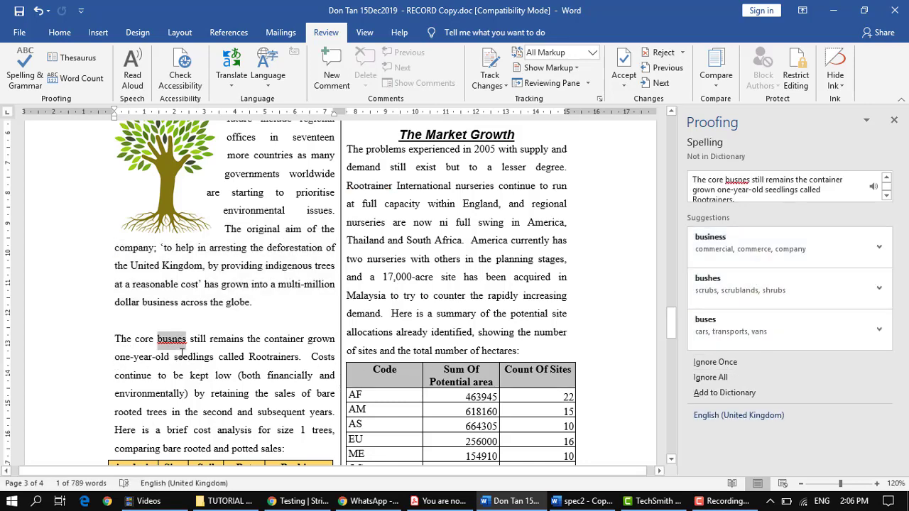
Step: Correct busnes to business, change the headers to 'Sum of' and 'Count of Sites', and close the completion message
ctrl+scroll(211, 328, up, 15)
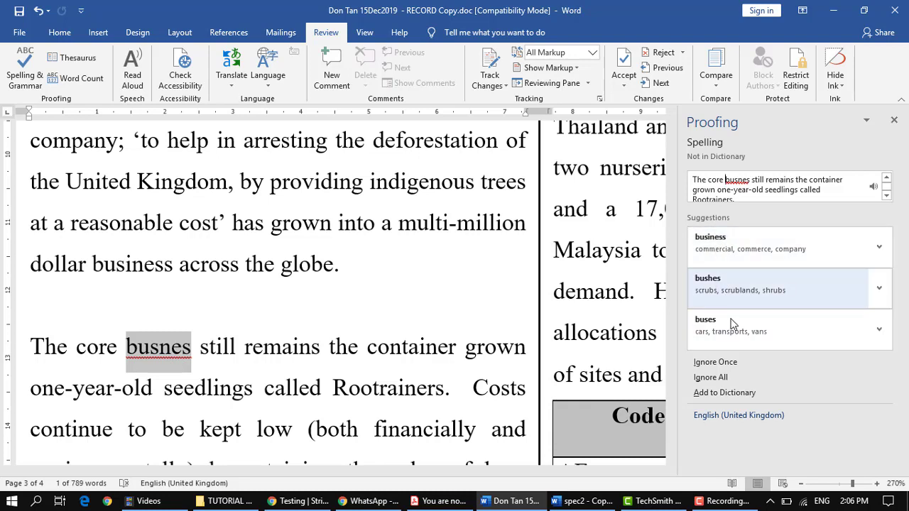
click(729, 247)
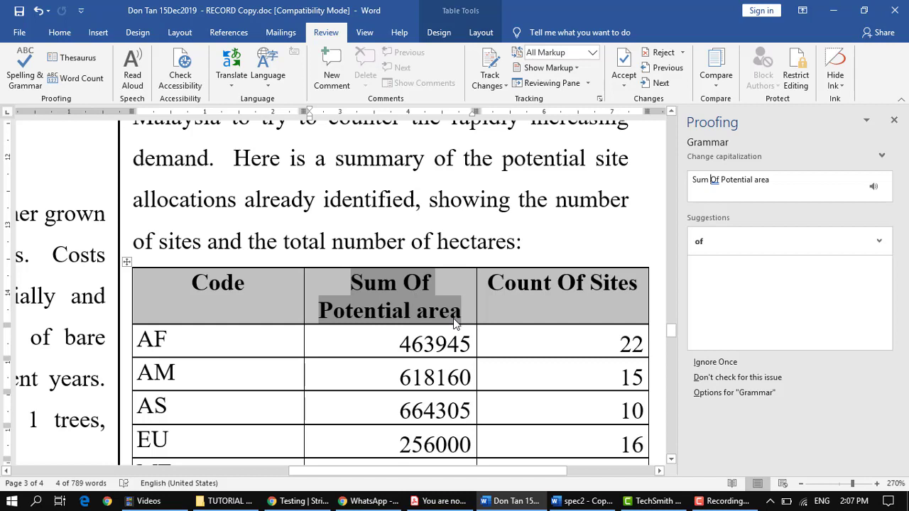
click(734, 240)
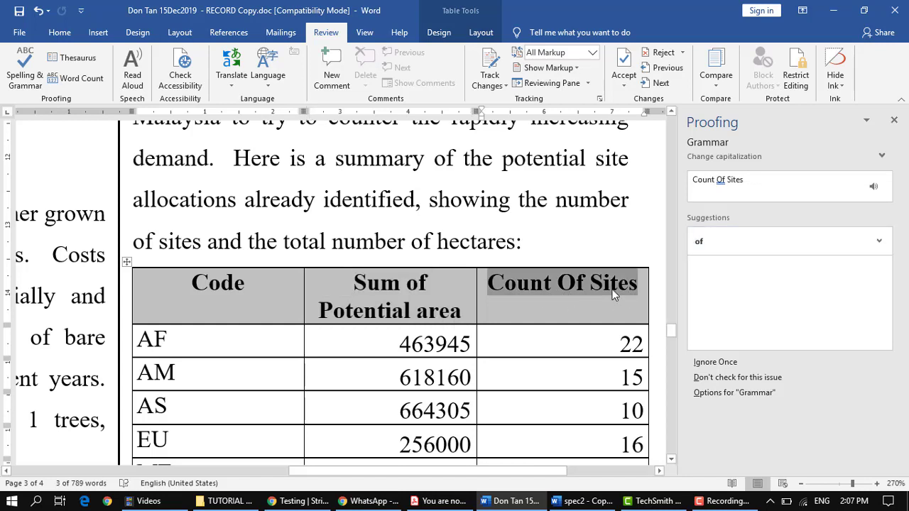
click(735, 244)
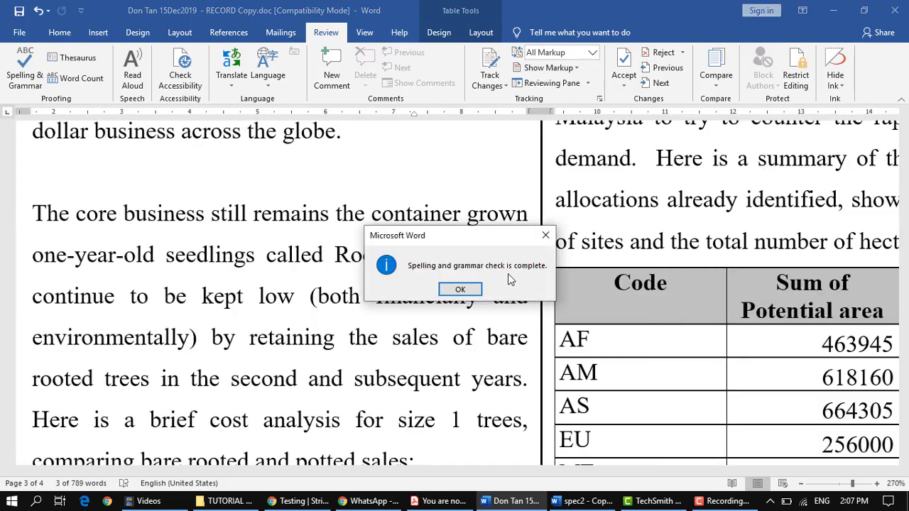
click(460, 290)
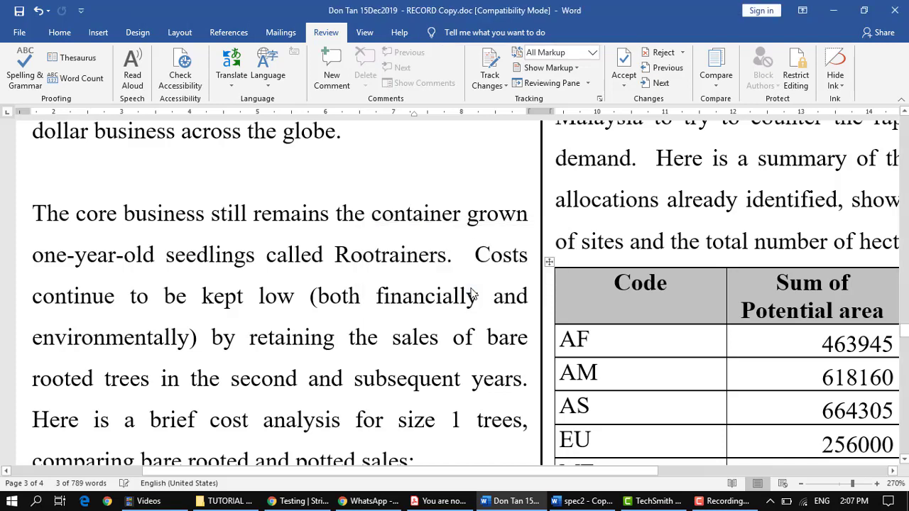
ctrl+scroll(515, 334, down, 6)
ctrl+scroll(515, 335, down, 4)
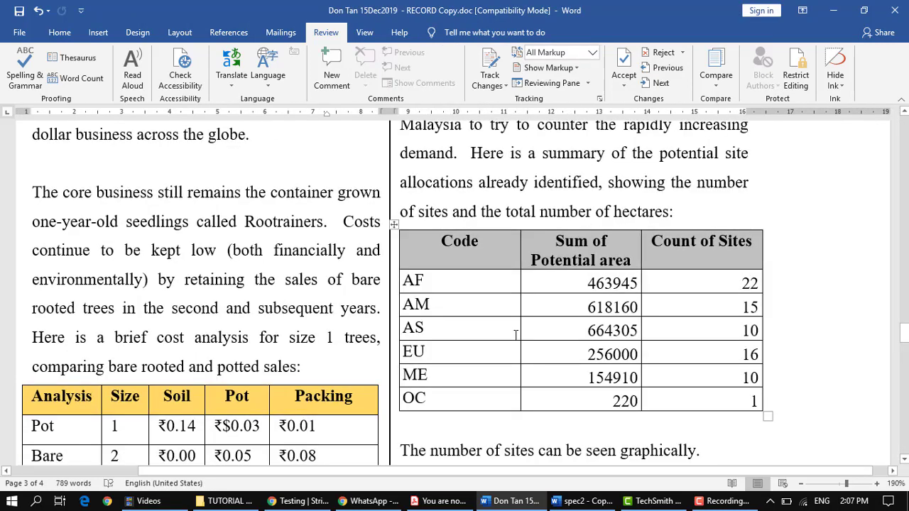
click(447, 501)
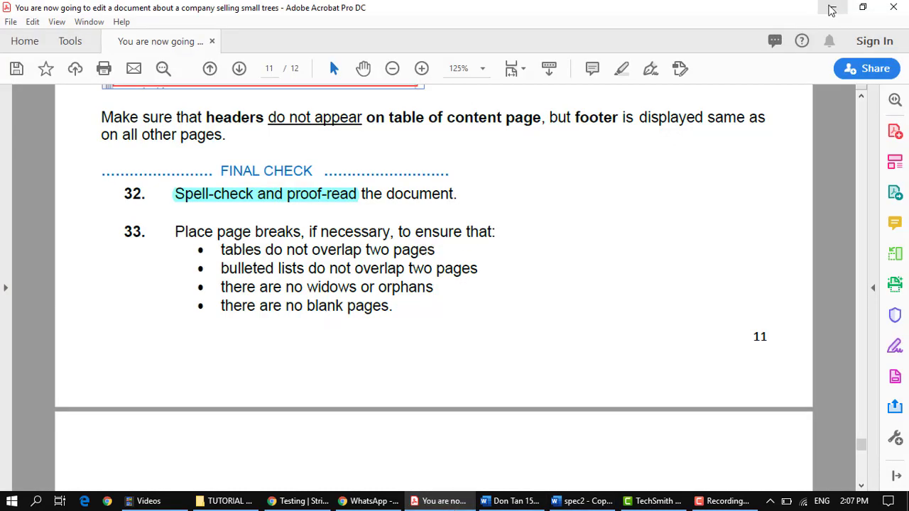
click(831, 9)
click(430, 215)
key(ctrl+c)
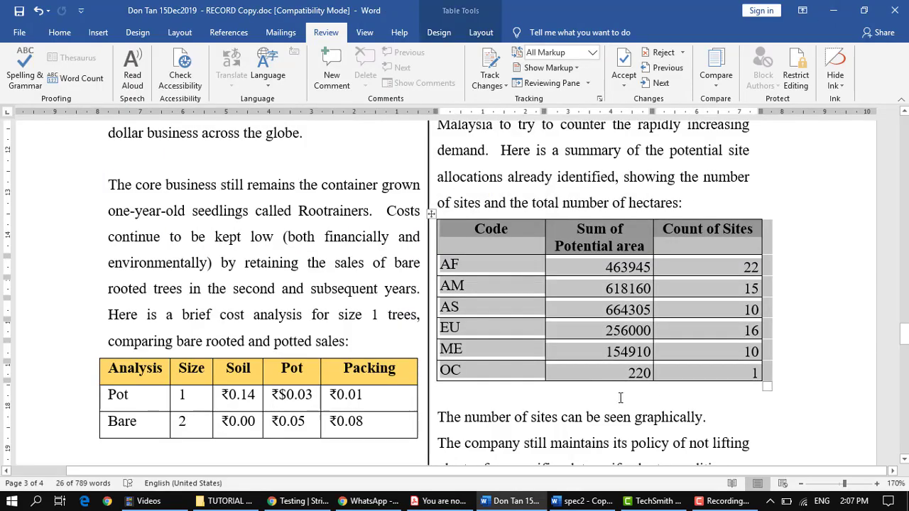
scroll(620, 398, down, 15)
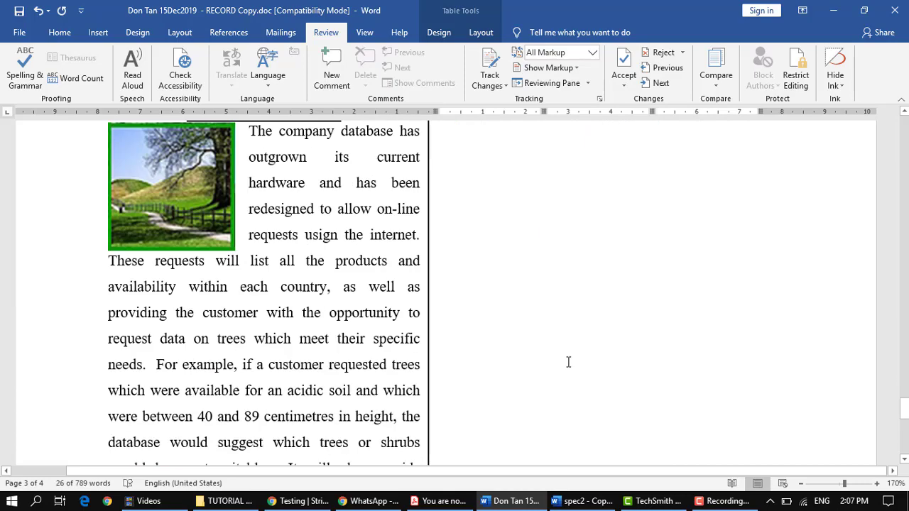
scroll(568, 362, down, 8)
click(520, 299)
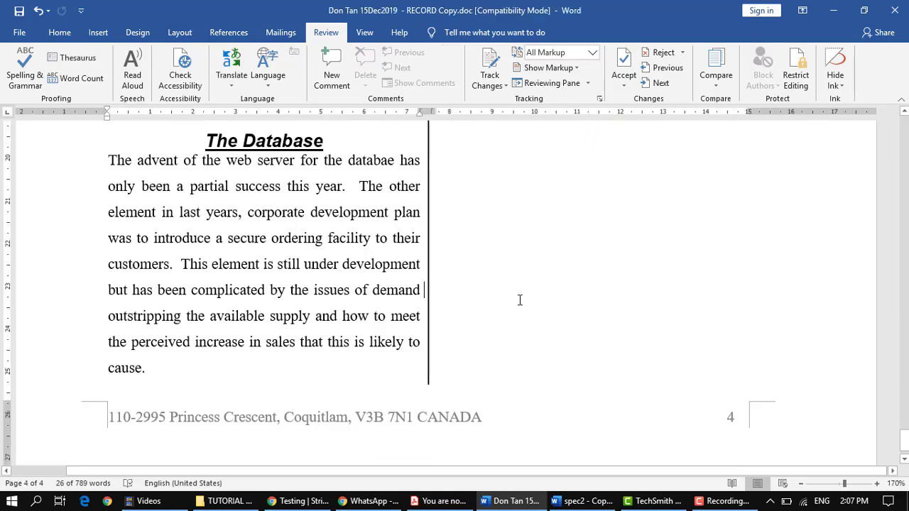
scroll(580, 313, up, 10)
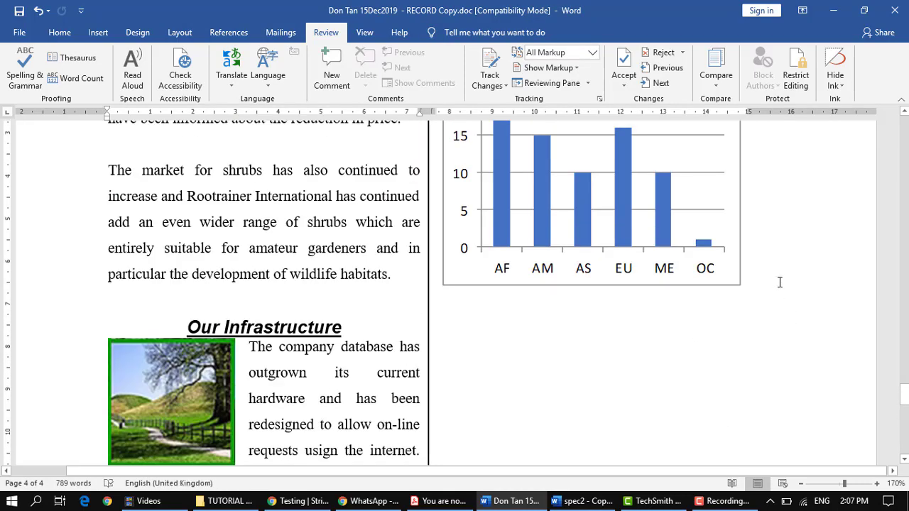
click(780, 283)
key(Return)
key(Return)
key(Return)
key(Return)
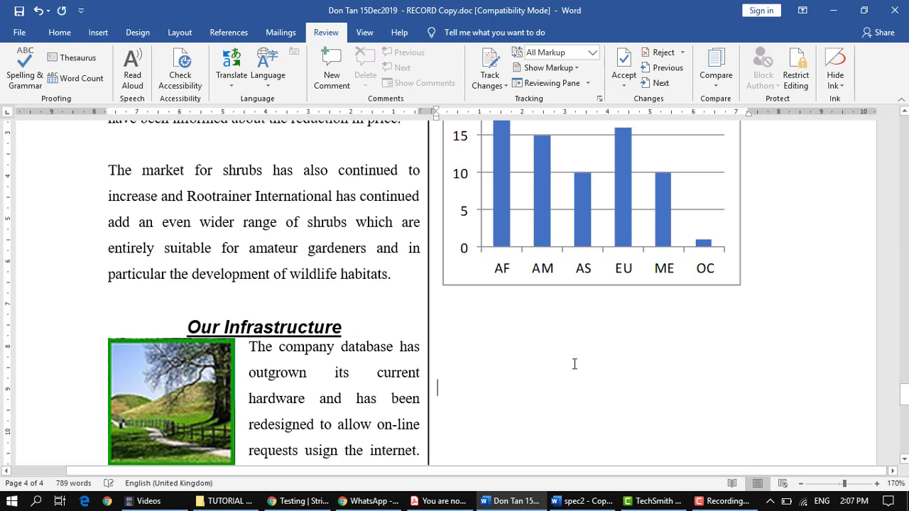
key(ctrl+v)
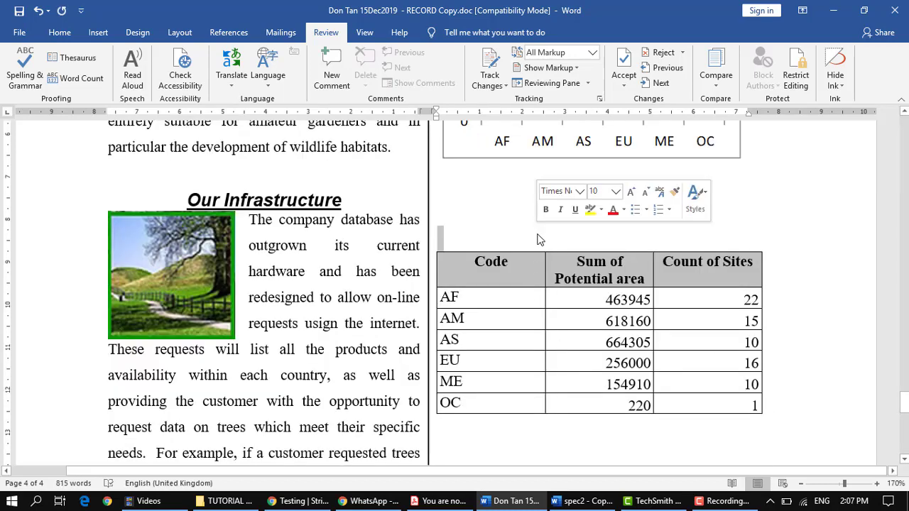
key(Return)
key(Return)
key(Return)
key(Return)
key(Return)
key(Return)
key(Return)
key(Return)
key(Return)
key(Return)
key(Return)
key(Return)
key(Return)
key(Return)
key(Return)
key(Return)
key(Return)
key(Return)
key(Return)
key(Return)
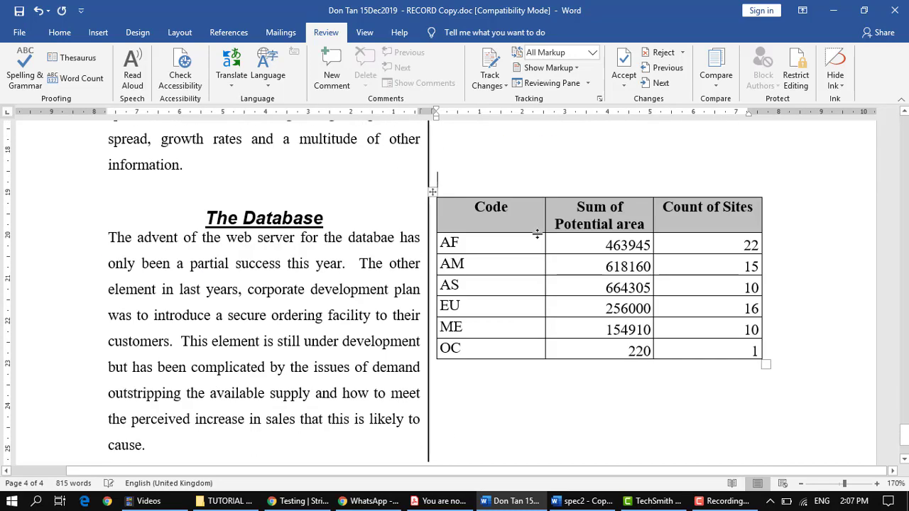
ctrl+scroll(537, 235, down, 6)
key(Return)
key(Return)
key(Return)
key(Return)
key(Return)
key(Return)
key(Return)
key(Return)
key(Return)
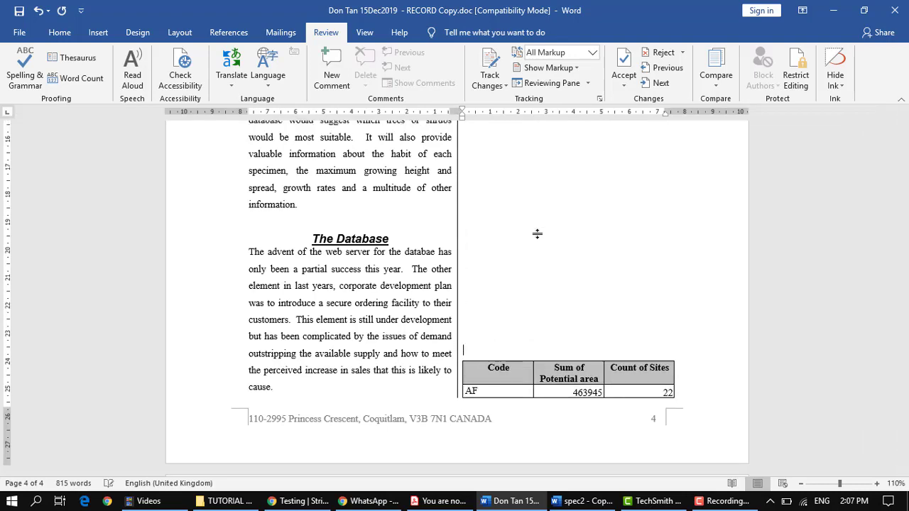
key(Delete)
key(Delete)
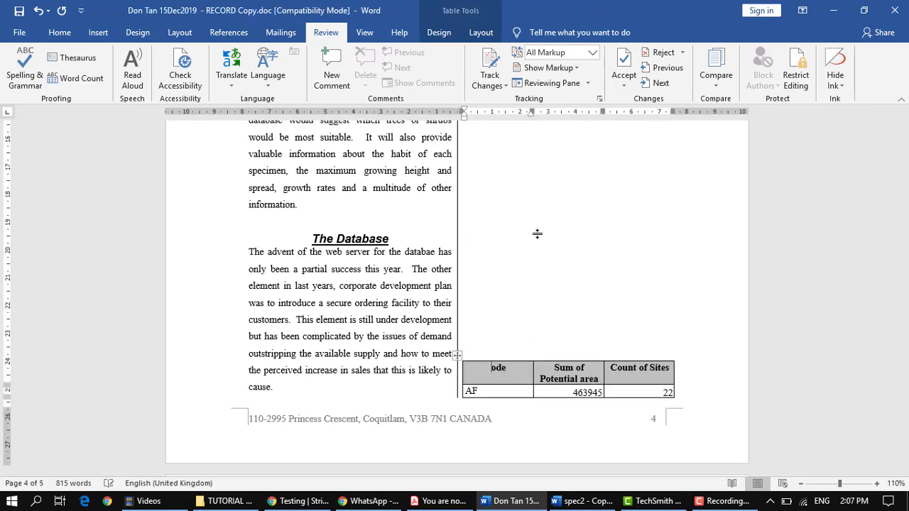
scroll(537, 234, down, 4)
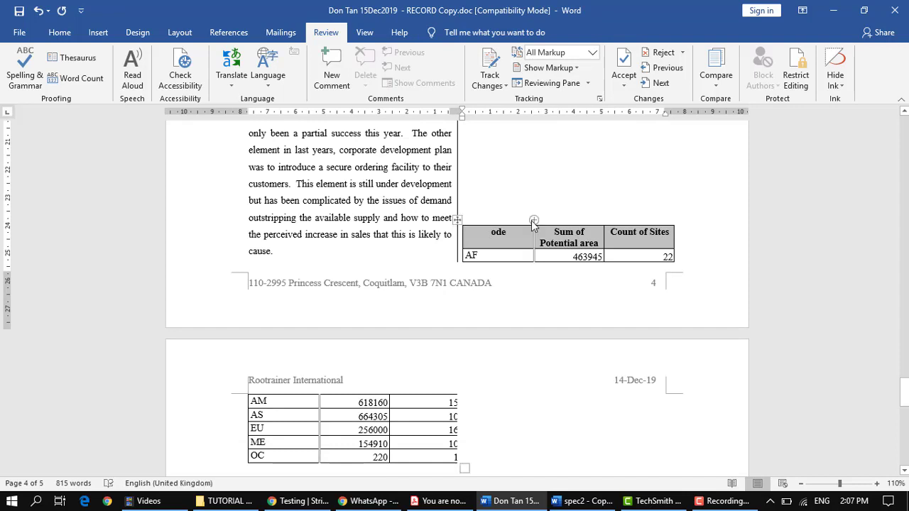
key(ctrl+z)
click(526, 201)
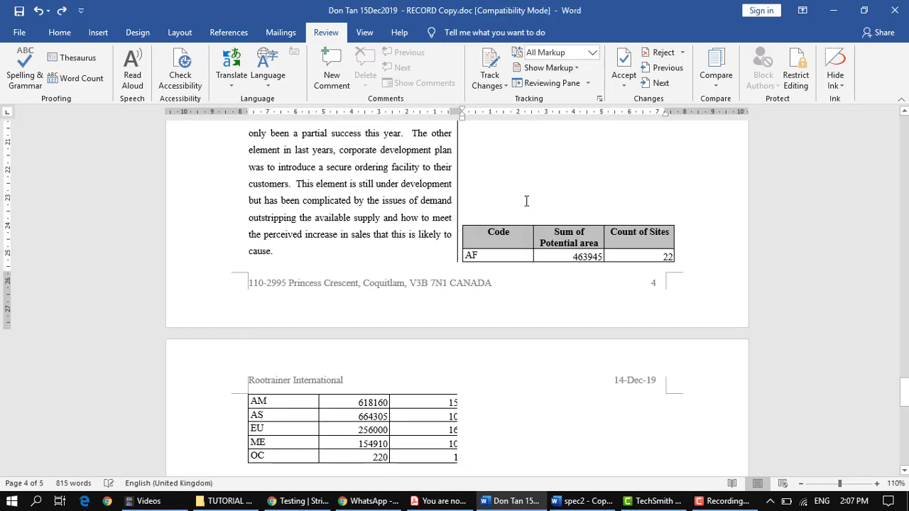
key(Delete)
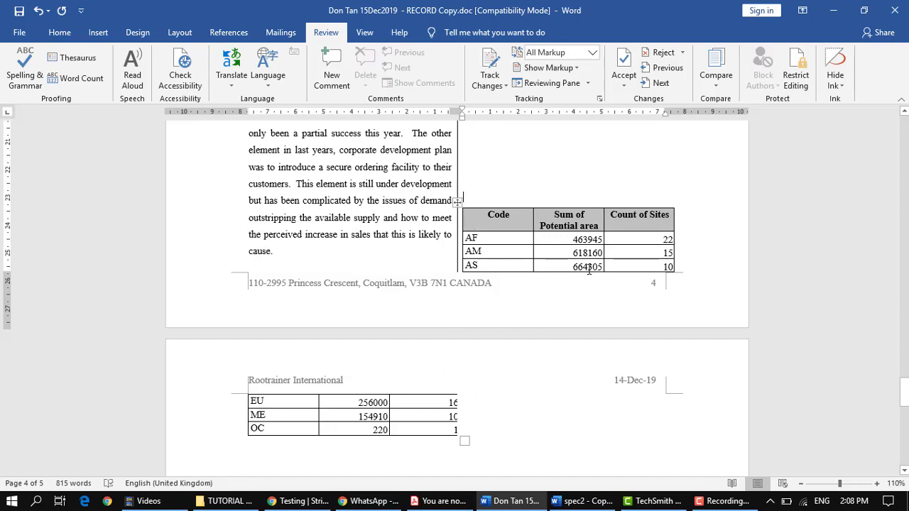
ctrl+scroll(595, 275, up, 5)
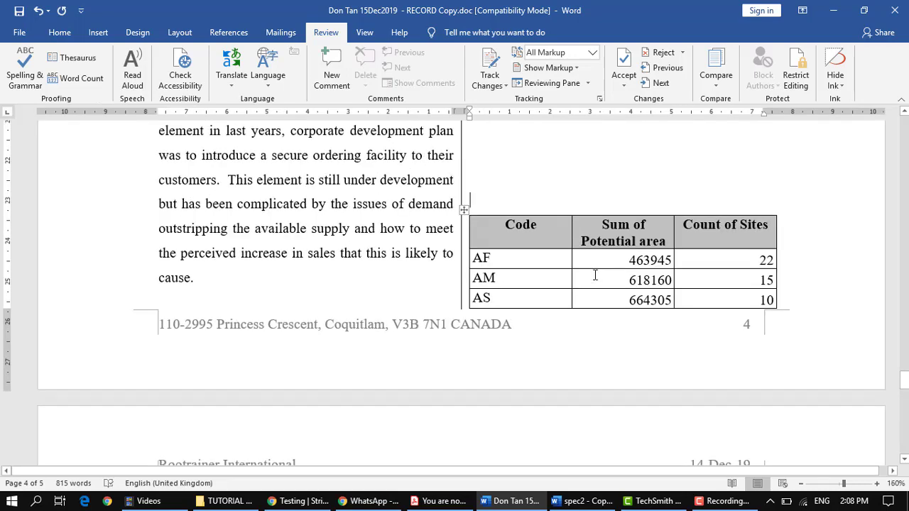
scroll(594, 276, down, 6)
scroll(594, 276, up, 5)
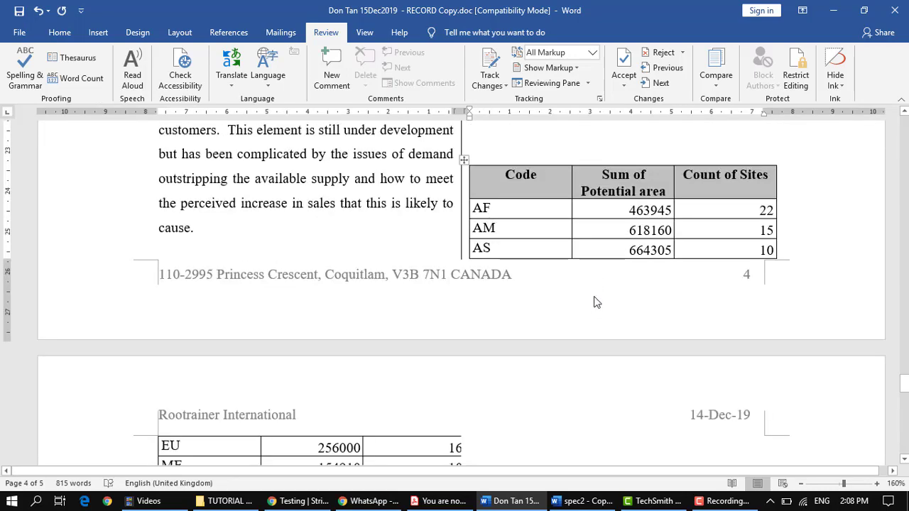
click(463, 163)
key(Delete)
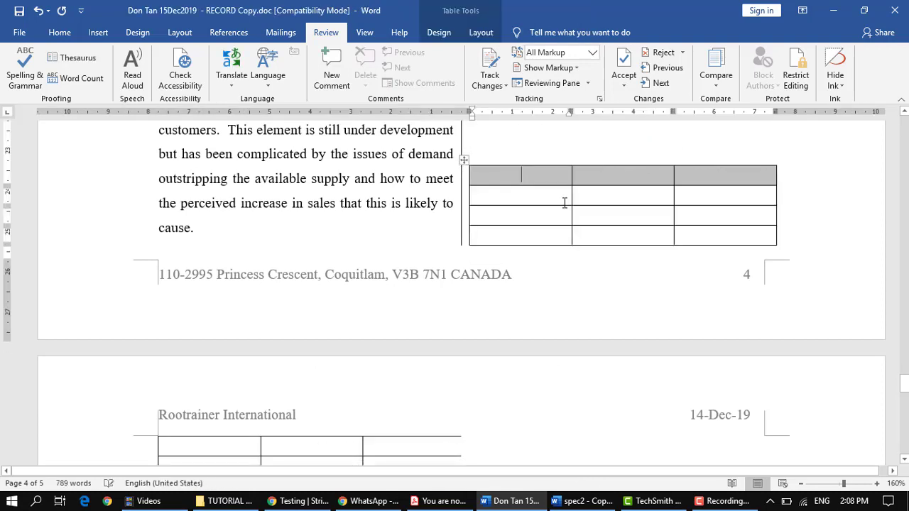
click(464, 159)
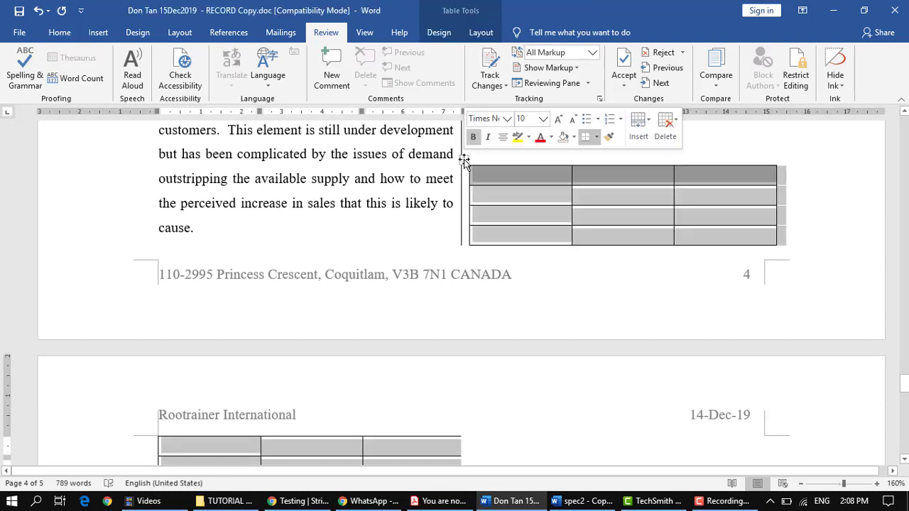
key(BackSpace)
scroll(651, 254, up, 15)
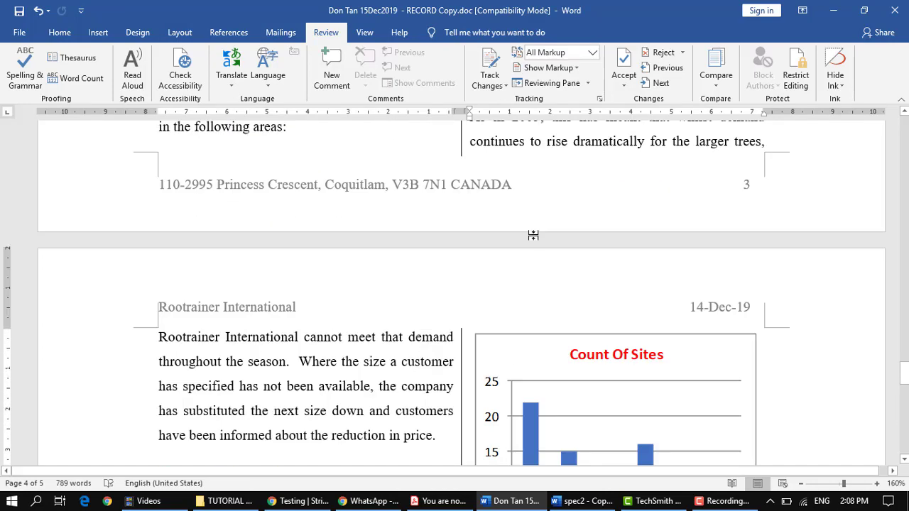
scroll(532, 235, up, 1)
click(438, 501)
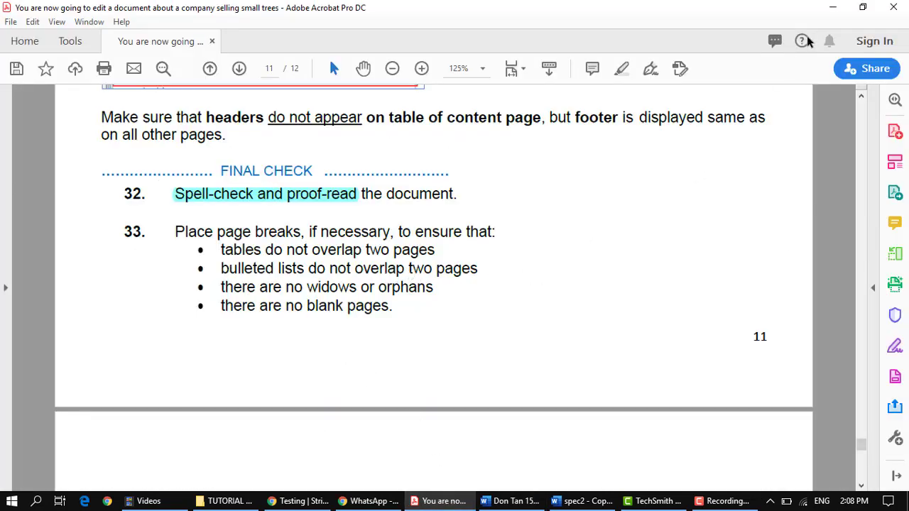
click(832, 7)
scroll(602, 211, up, 10)
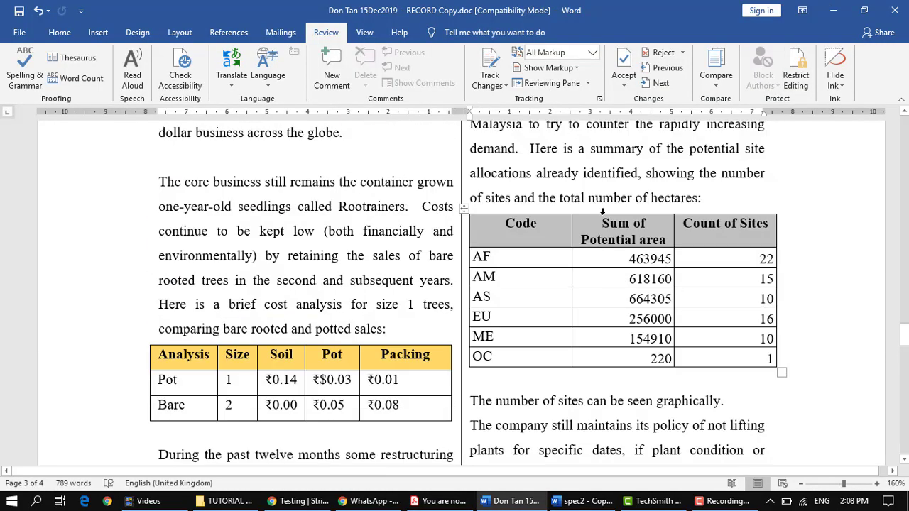
scroll(601, 211, up, 5)
drag(588, 284, 497, 240)
key(ctrl+c)
Step: Paste the roman-numeral list into page 4's right column
scroll(617, 287, down, 20)
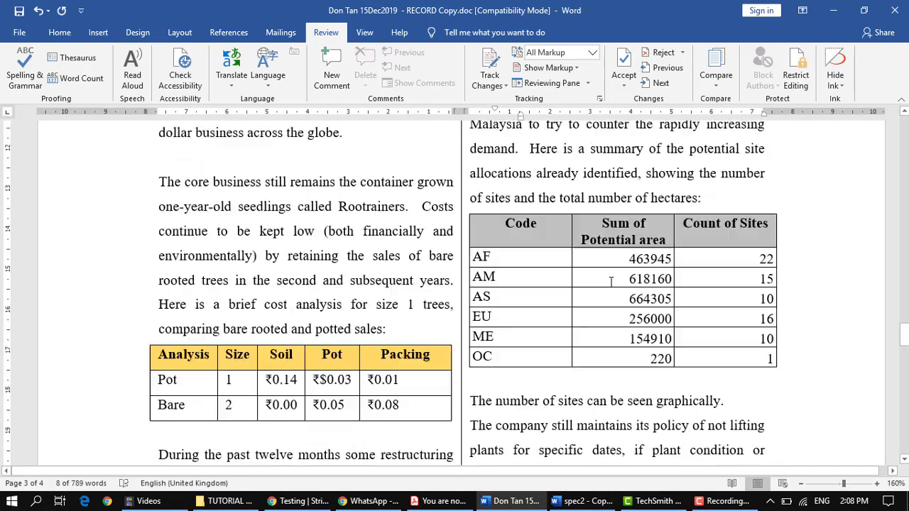
scroll(555, 265, up, 6)
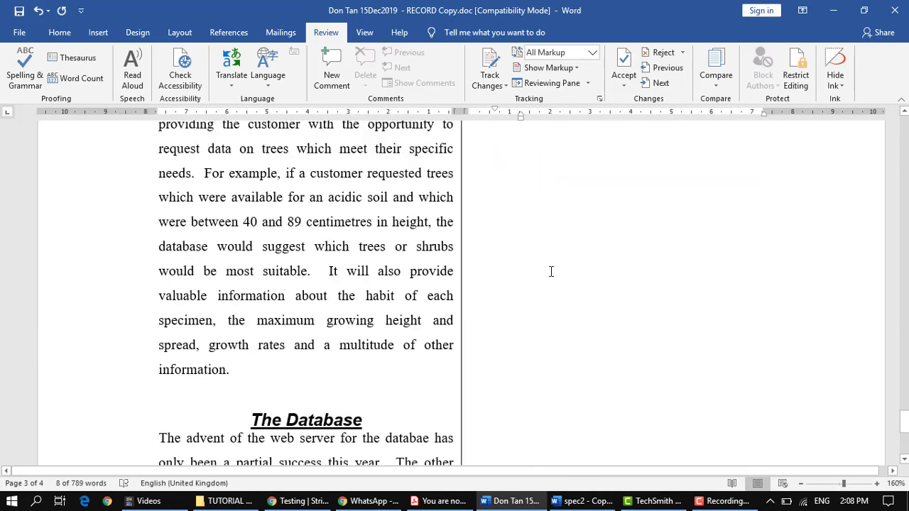
click(657, 237)
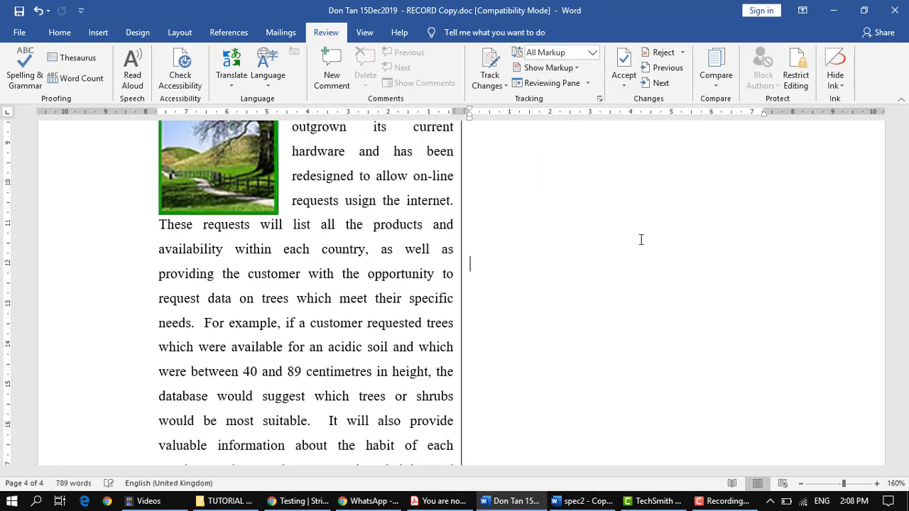
scroll(641, 239, down, 4)
key(ctrl+v)
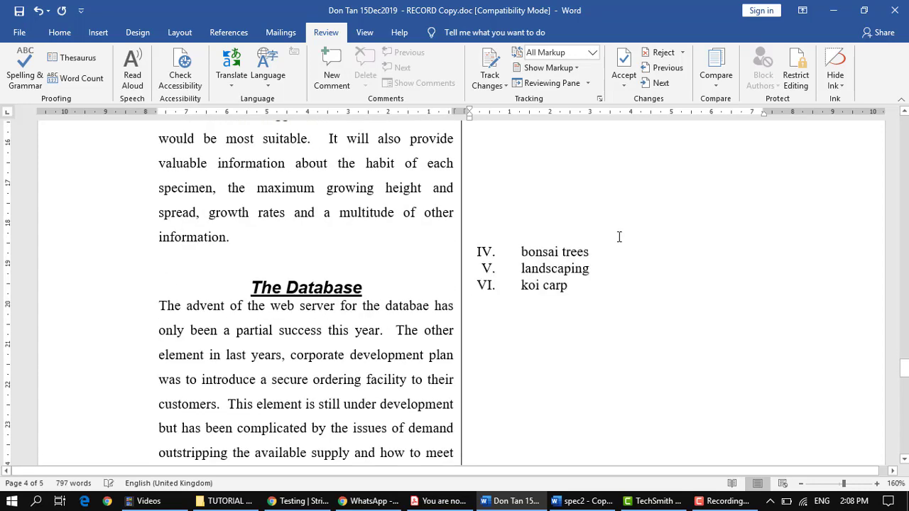
Step: Shift list items between pages 4 and 5 using a blank line and deletions, undoing the last deletion
scroll(560, 213, down, 1)
click(516, 187)
key(Return)
key(Return)
key(Return)
key(Return)
key(Return)
key(Return)
key(Return)
key(Return)
key(Return)
key(Return)
key(Return)
key(Return)
key(Return)
key(Return)
key(Return)
key(Return)
key(Return)
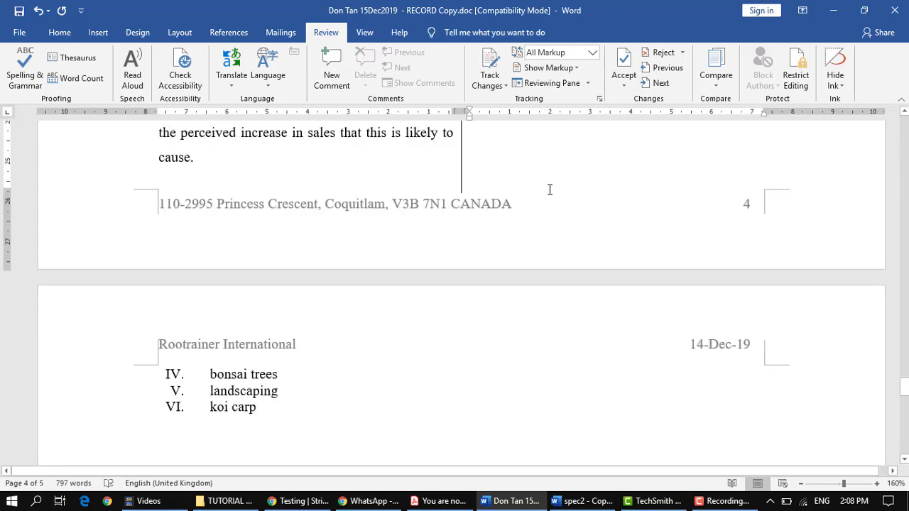
key(BackSpace)
key(Delete)
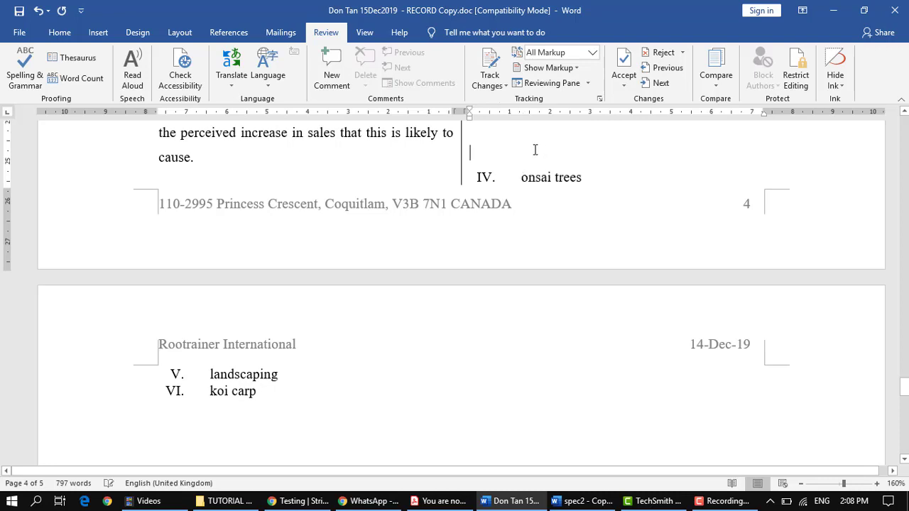
key(BackSpace)
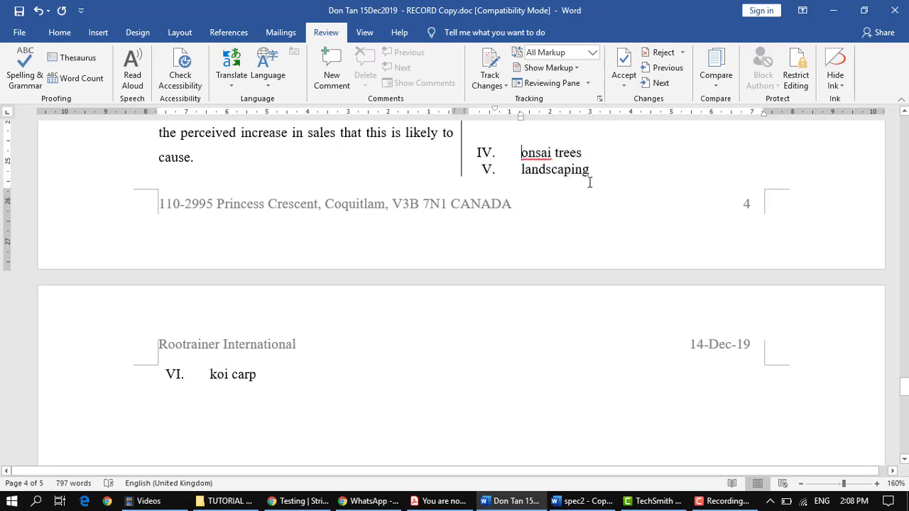
key(ctrl+z)
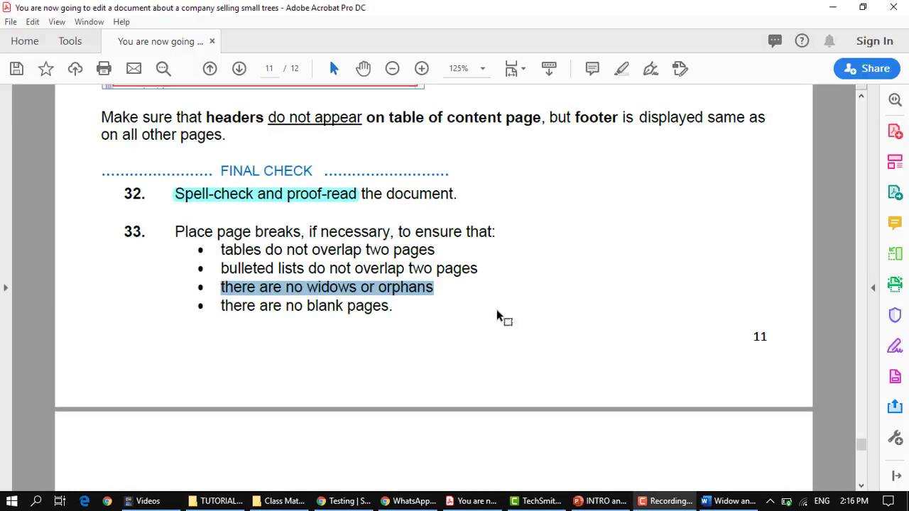
click(464, 317)
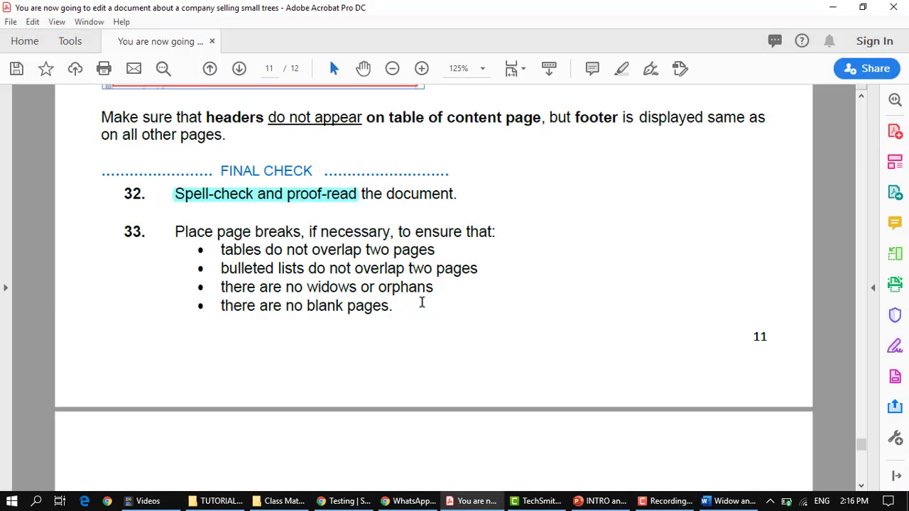
Step: View the Widow vs Orphan slide in PowerPoint, then bring up the 'Widow and orphan example' document
click(446, 288)
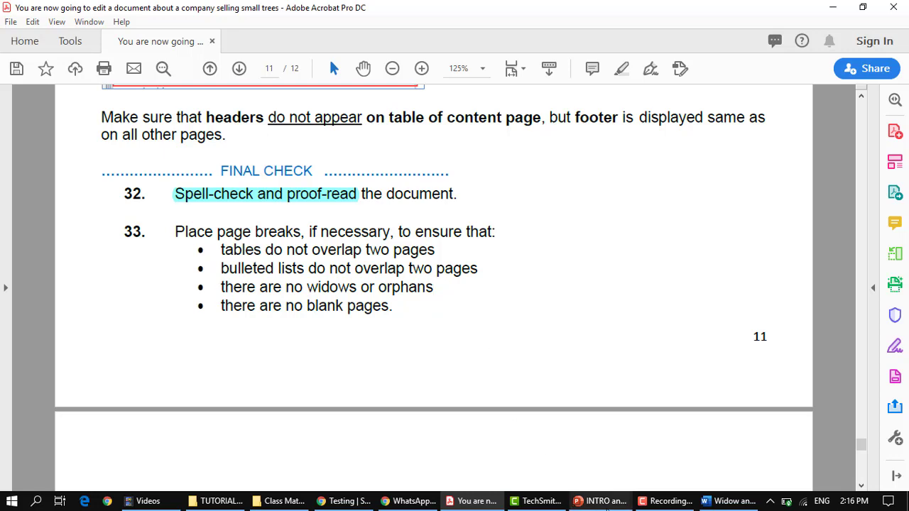
click(609, 502)
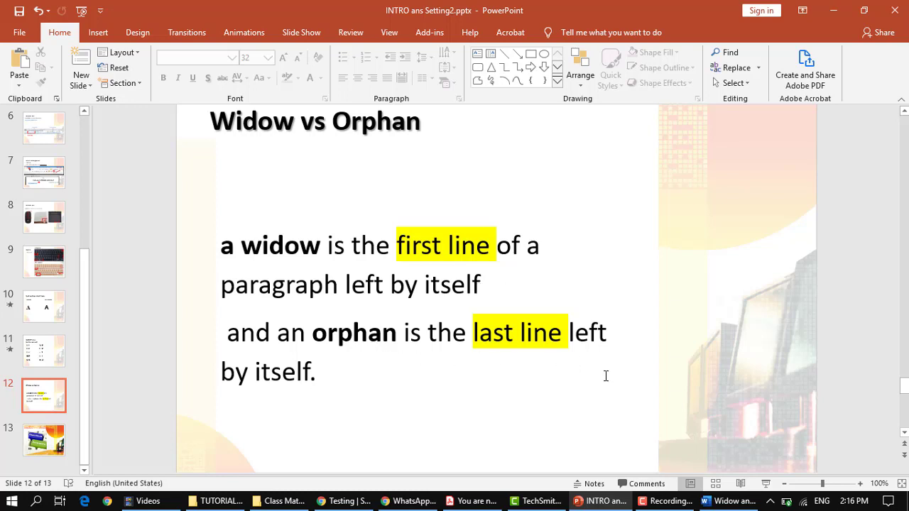
click(735, 502)
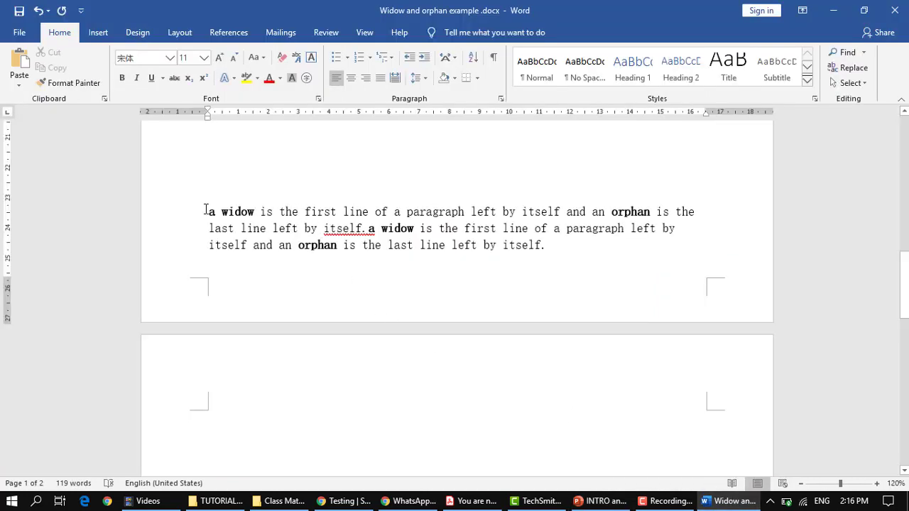
Step: Correct the run-together word to 'itself. A' and add a blank line above the paragraph
right_click(363, 231)
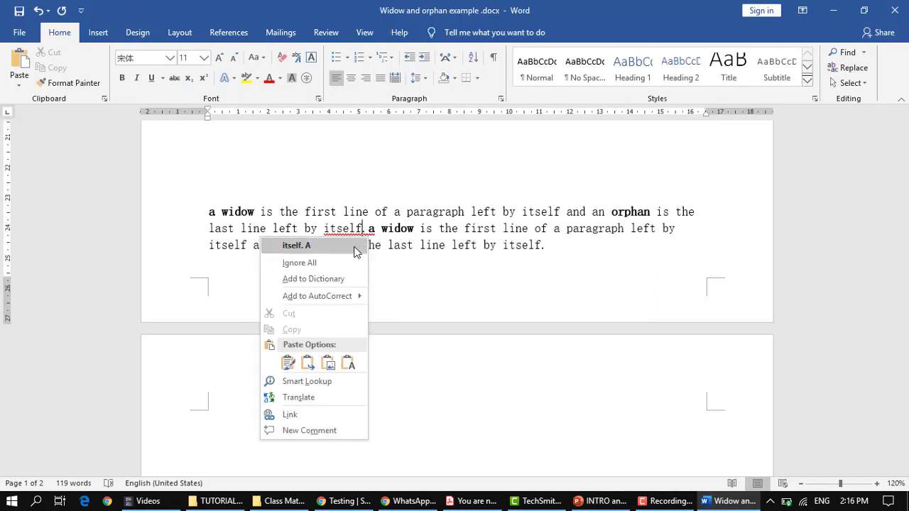
click(356, 249)
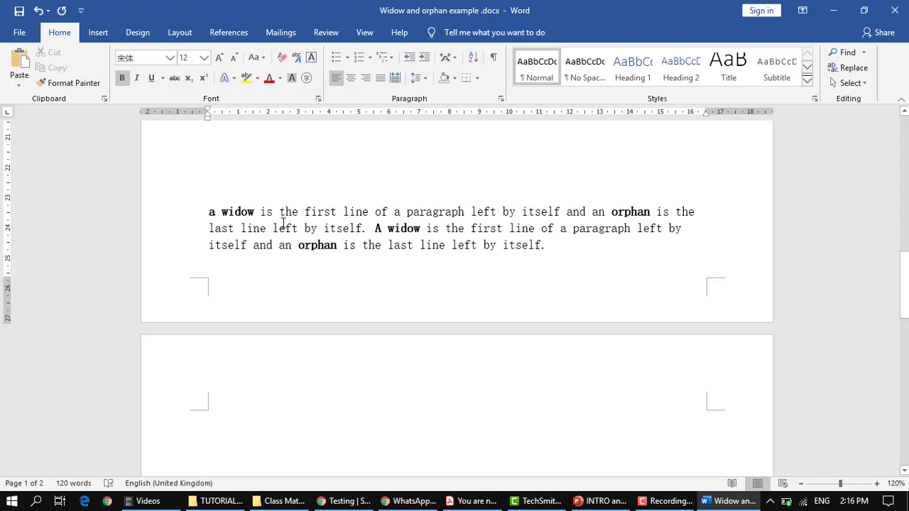
key(Return)
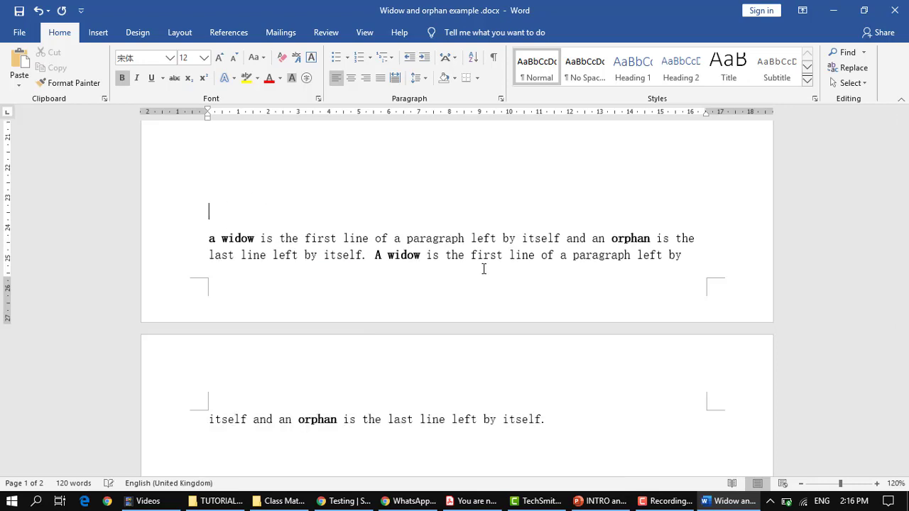
scroll(526, 390, down, 1)
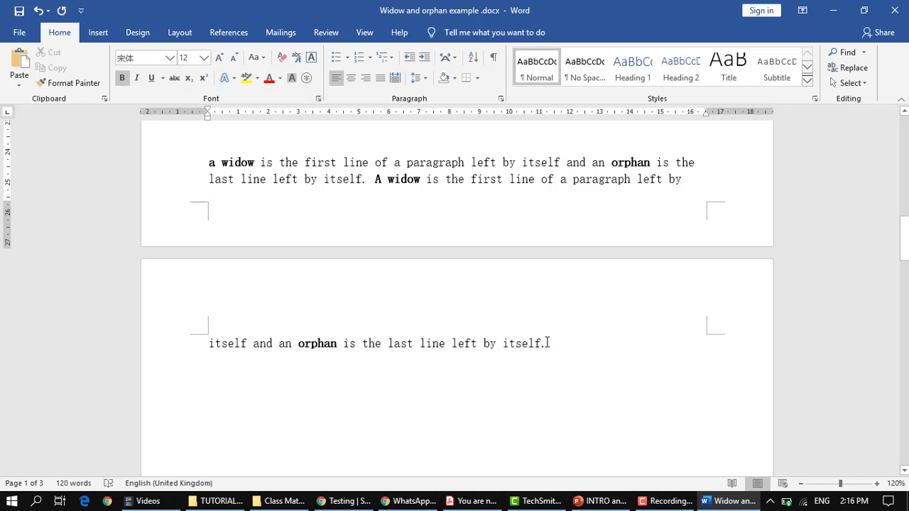
drag(548, 343, 211, 349)
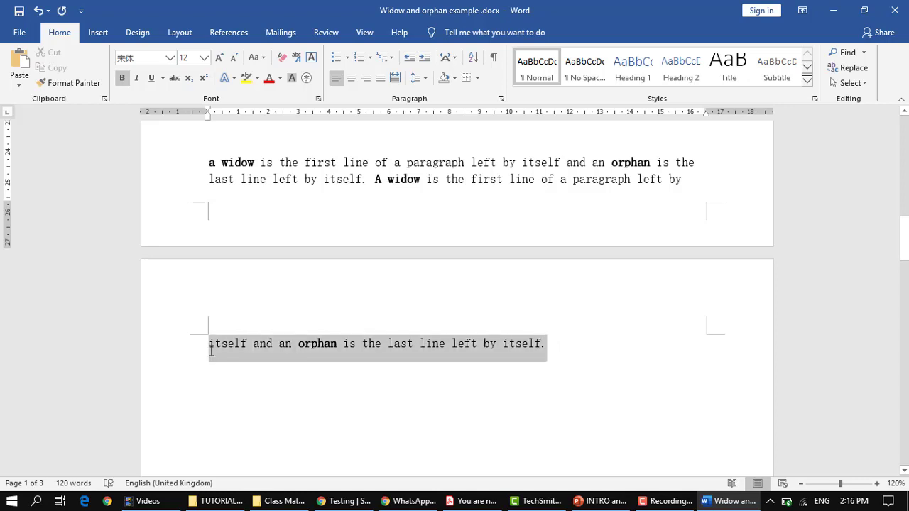
click(287, 384)
Step: Add another empty top line so the first line sits alone at page 1's foot, then return to Acrobat
scroll(485, 394, down, 3)
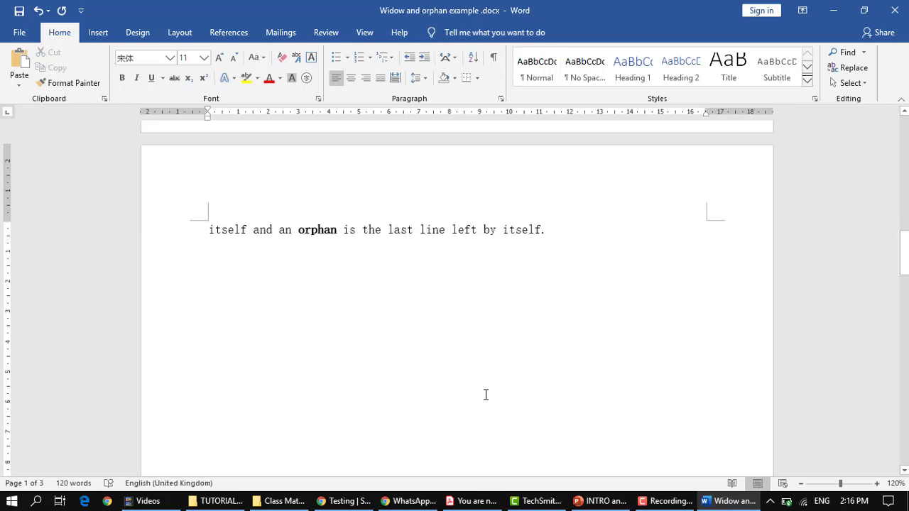
scroll(484, 394, up, 3)
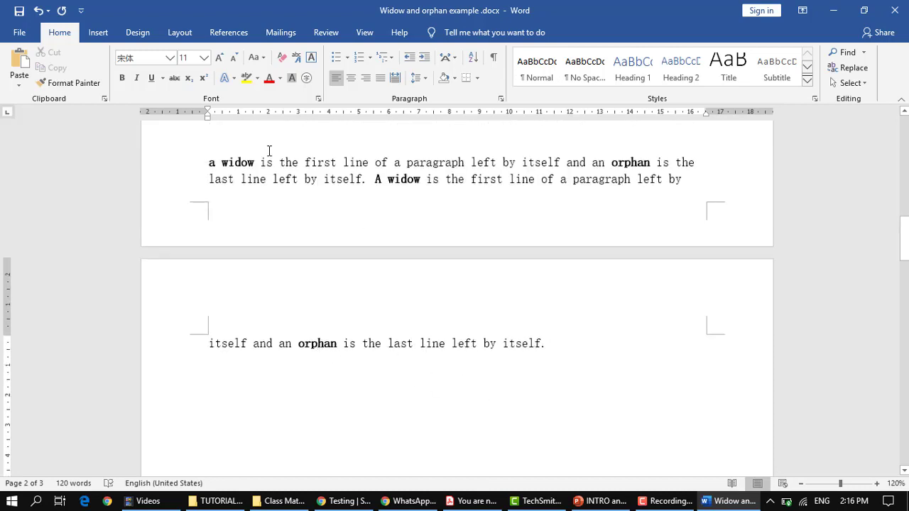
click(234, 139)
key(Return)
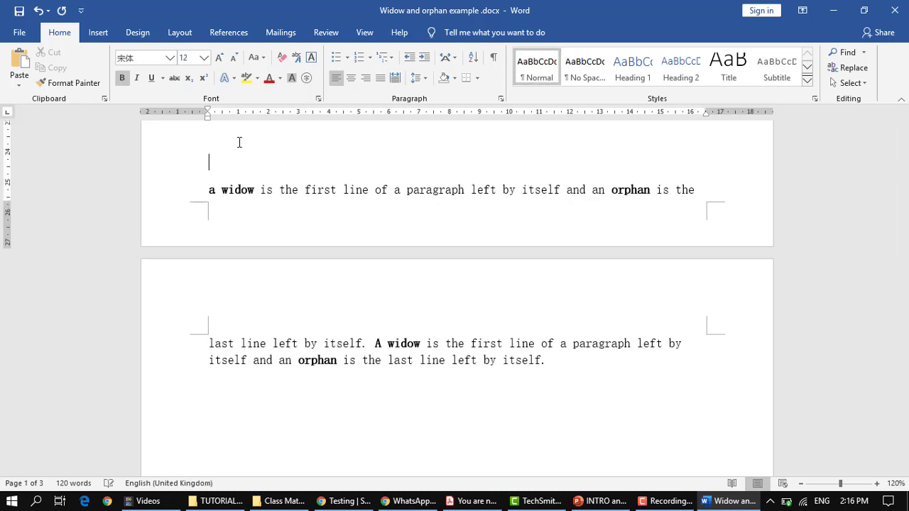
scroll(277, 263, up, 1)
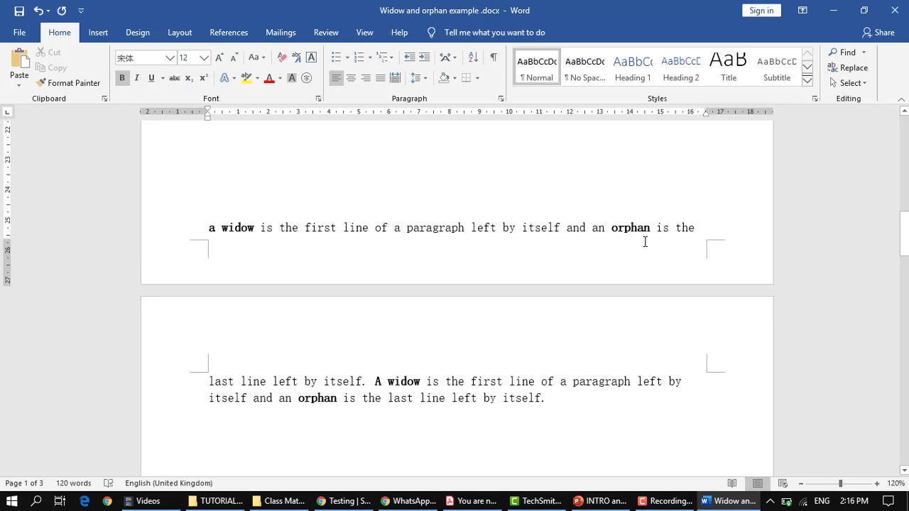
scroll(323, 229, up, 2)
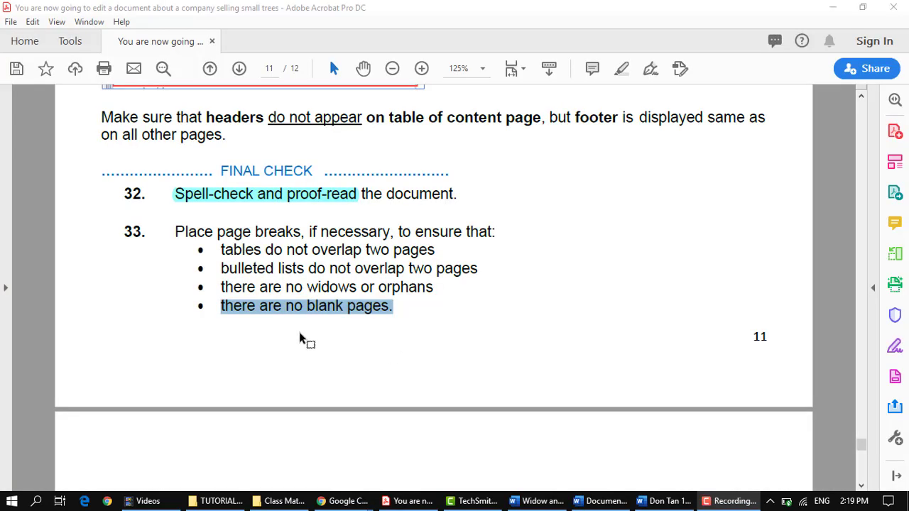
click(404, 319)
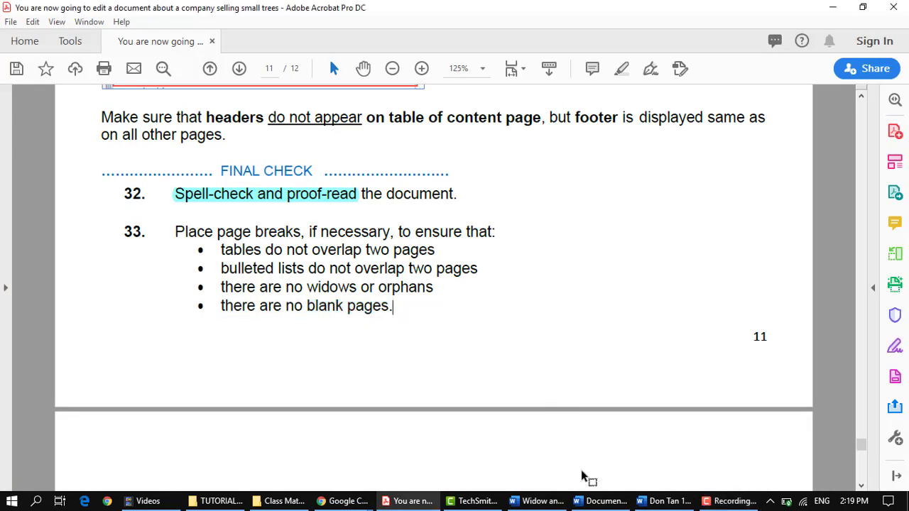
mouse_move(542, 501)
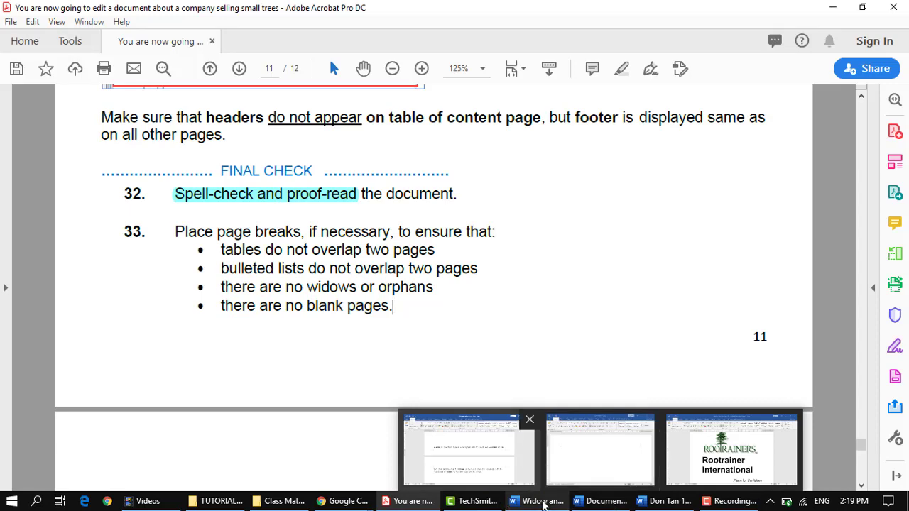
Step: Delete the blank fifth page so the report ends on page 4 with The Database section
click(646, 501)
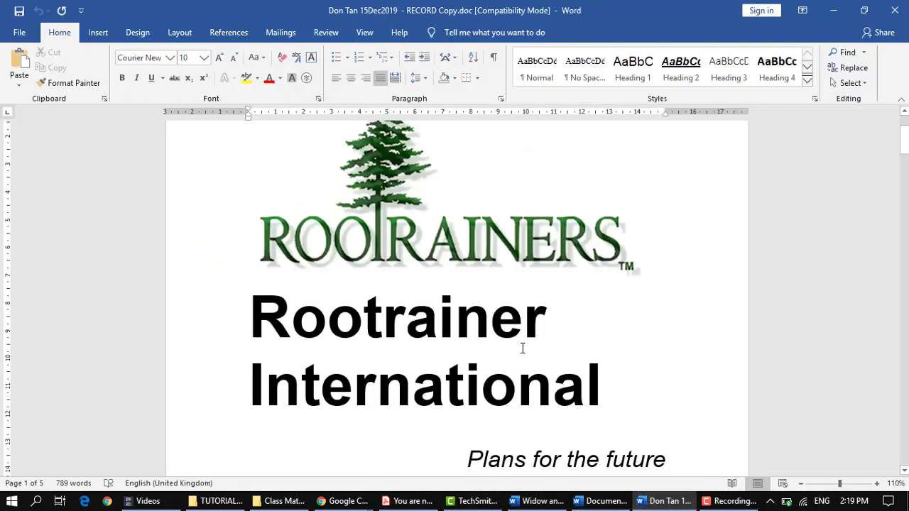
ctrl+scroll(522, 348, down, 2)
ctrl+scroll(522, 348, down, 5)
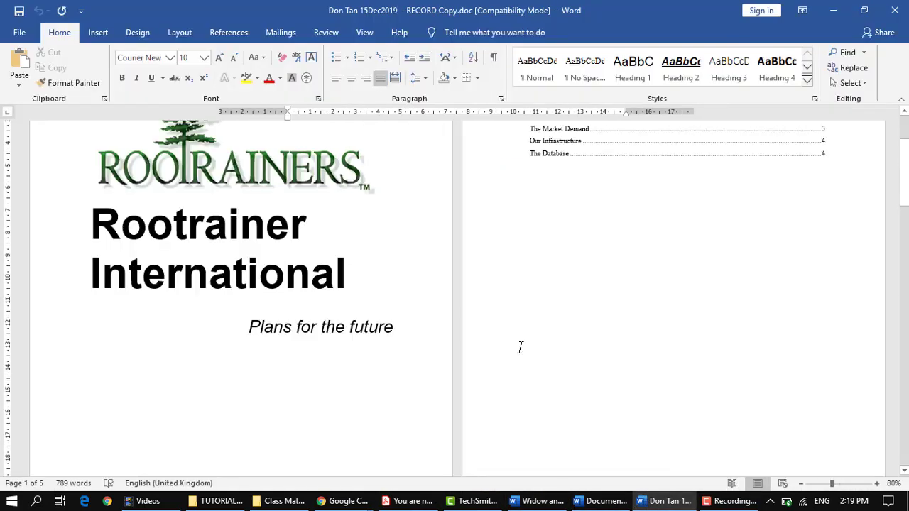
scroll(523, 352, up, 1)
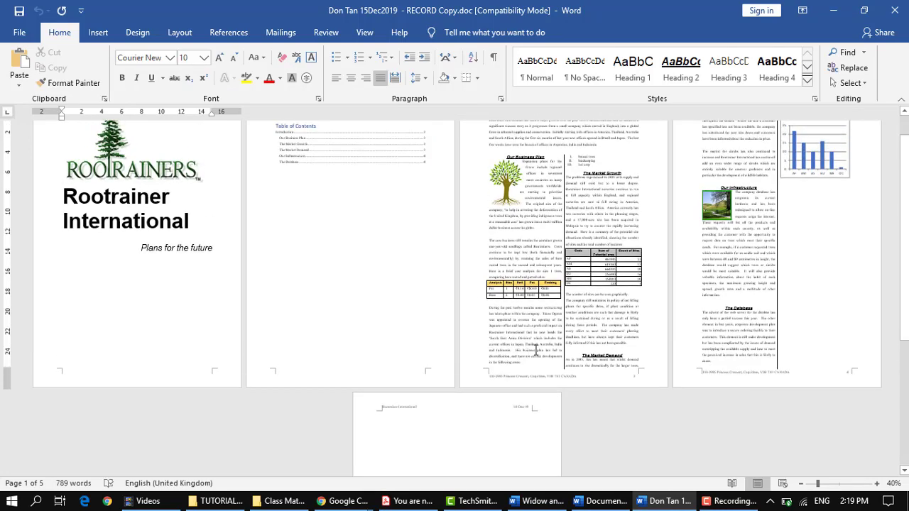
ctrl+scroll(536, 350, down, 3)
ctrl+scroll(535, 348, up, 2)
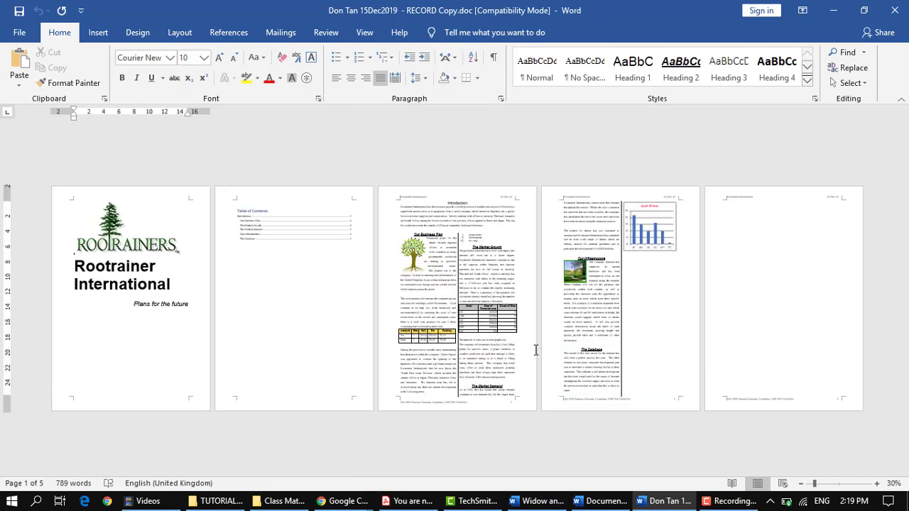
click(772, 250)
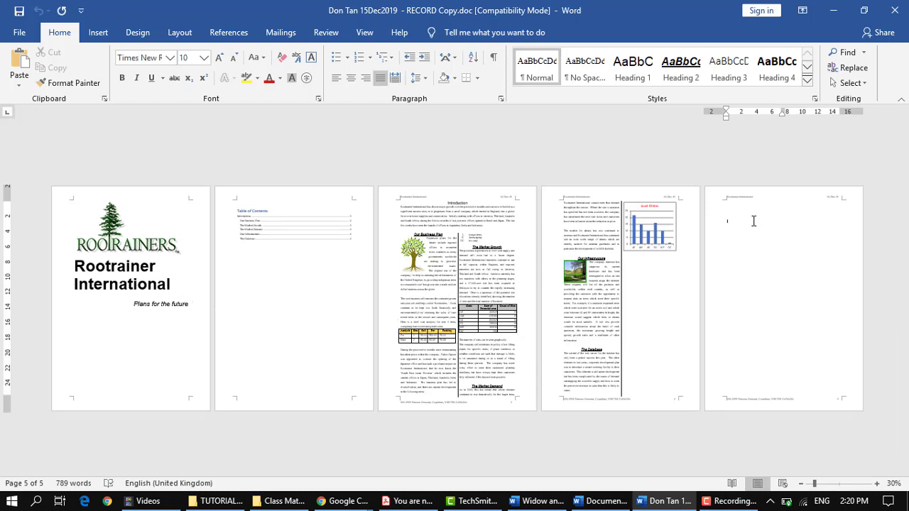
click(641, 381)
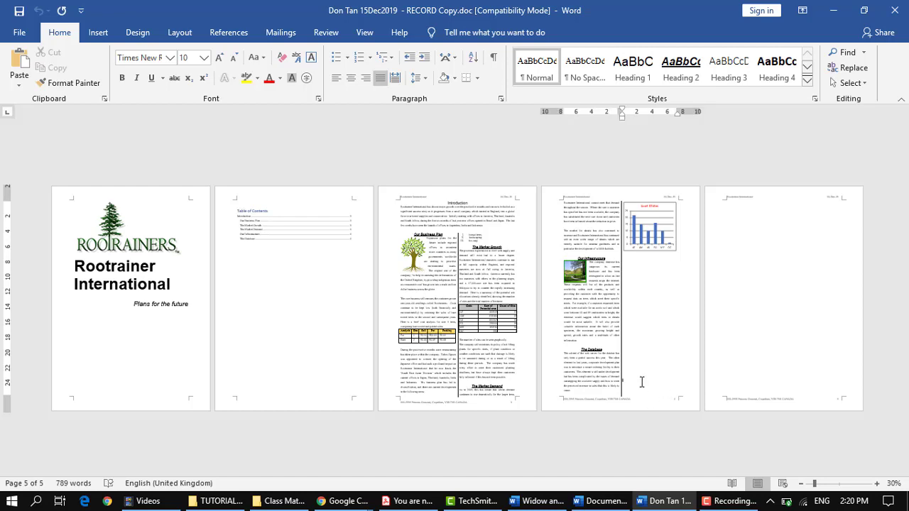
key(Delete)
key(Delete)
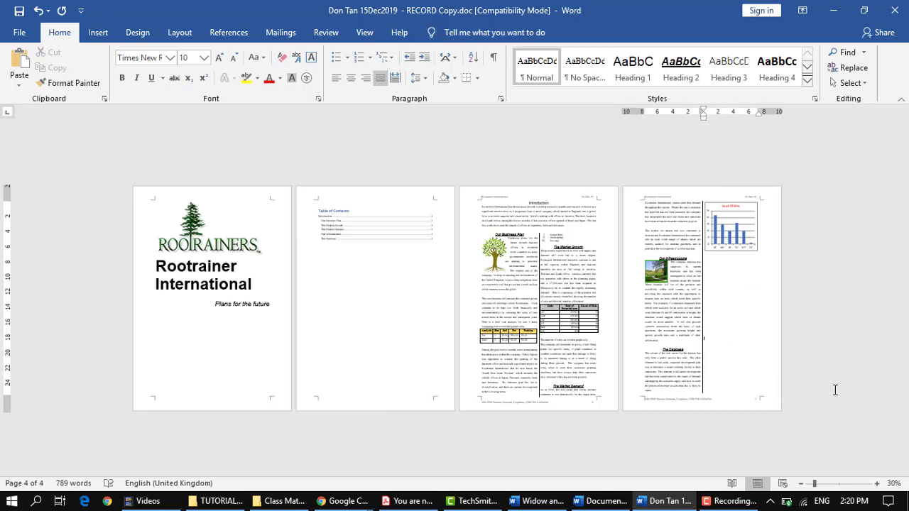